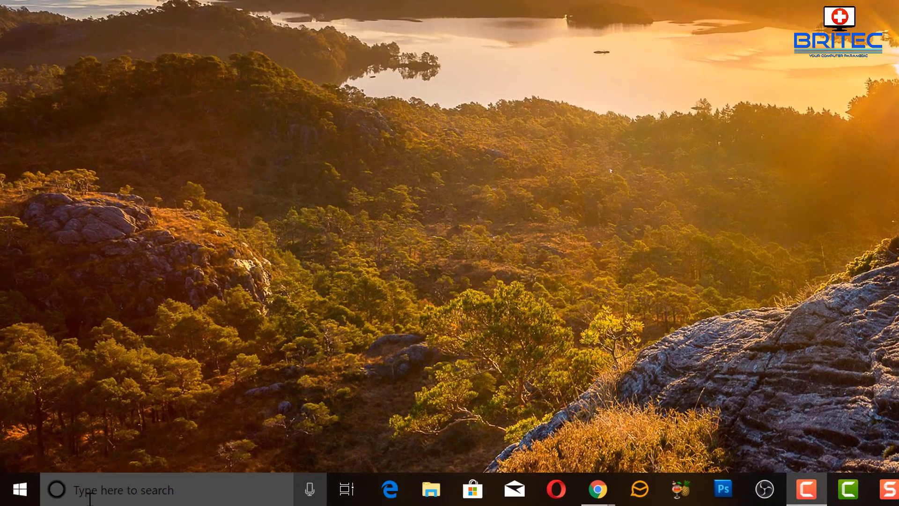
- Search 'backup' and go from Backup settings via More options to the advanced File History settings
click(91, 490)
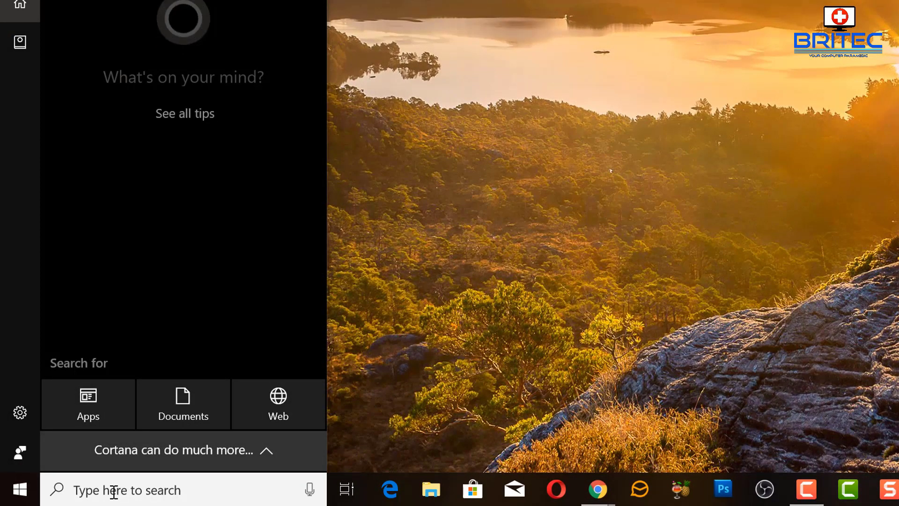
text(back)
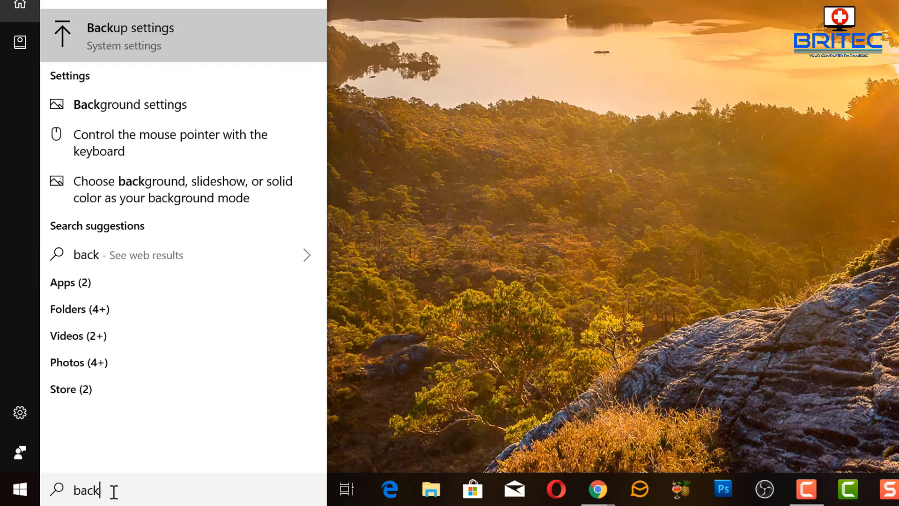
text(up)
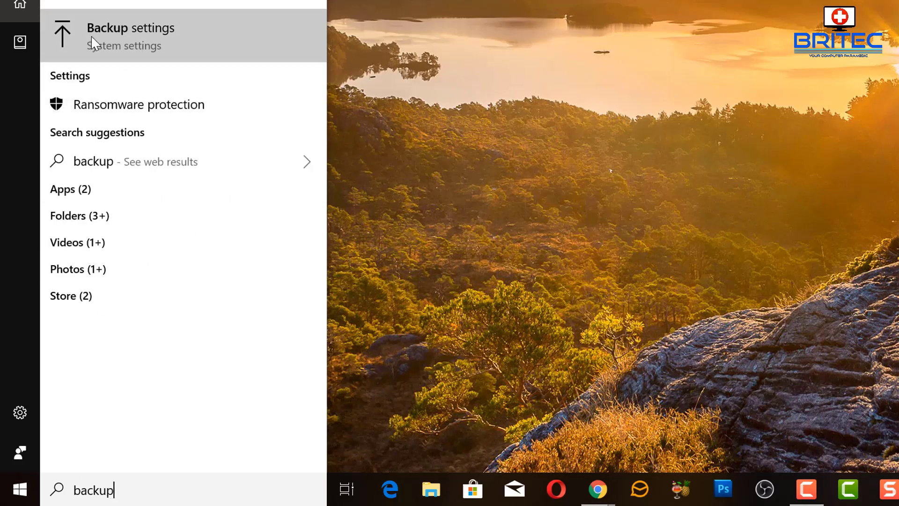
click(161, 33)
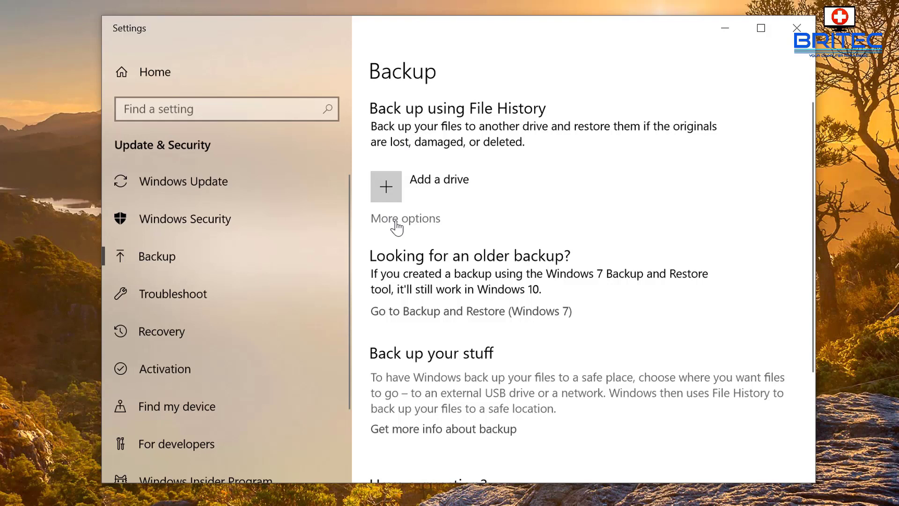
click(425, 223)
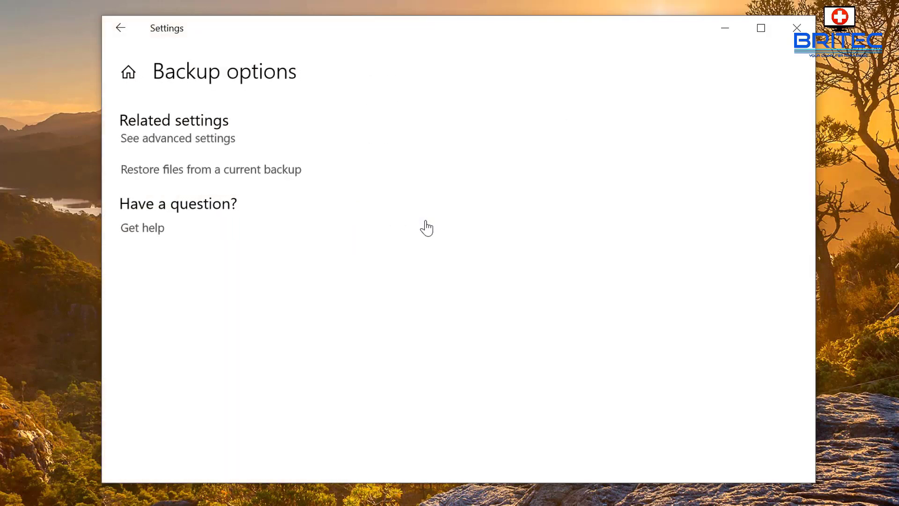
click(207, 140)
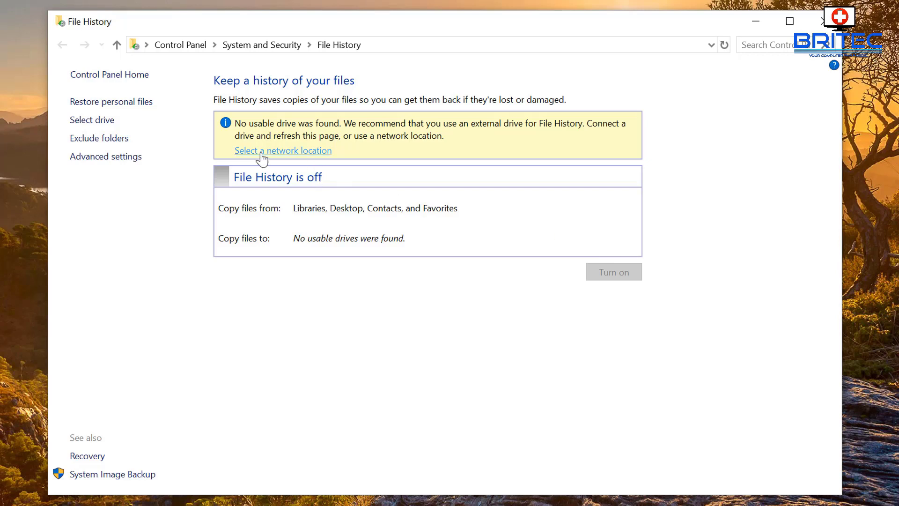
- Choose 'Select a network location' to list the public and admin network shares
click(303, 154)
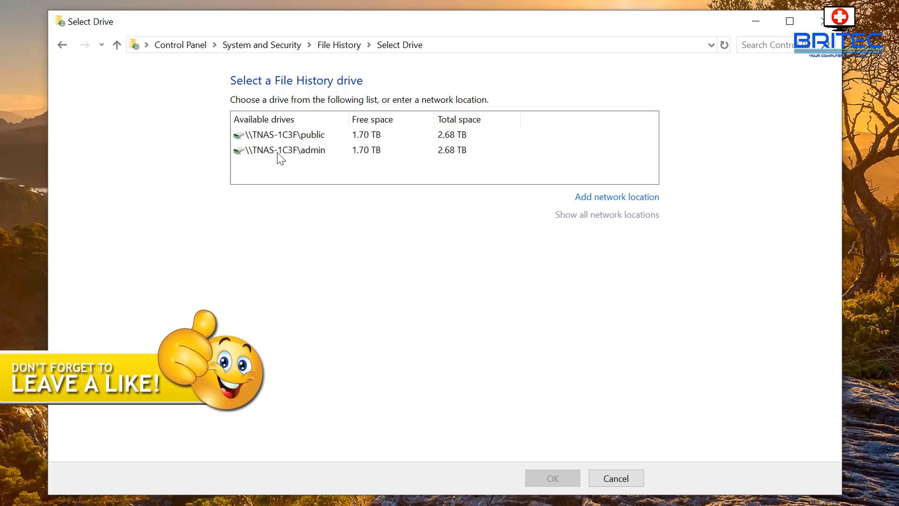
- Add \\TNAS-1C3F\admin\Win10-Backup as a network location and make it the File History drive
click(312, 150)
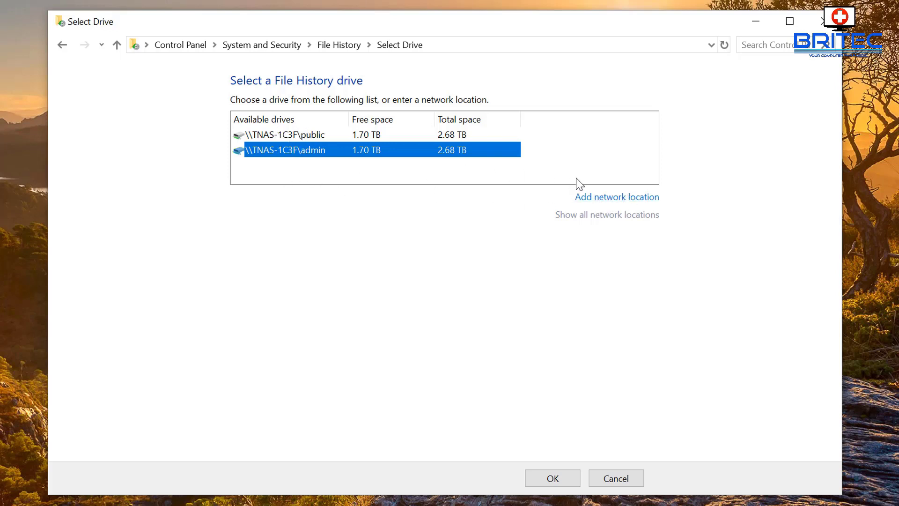
click(621, 199)
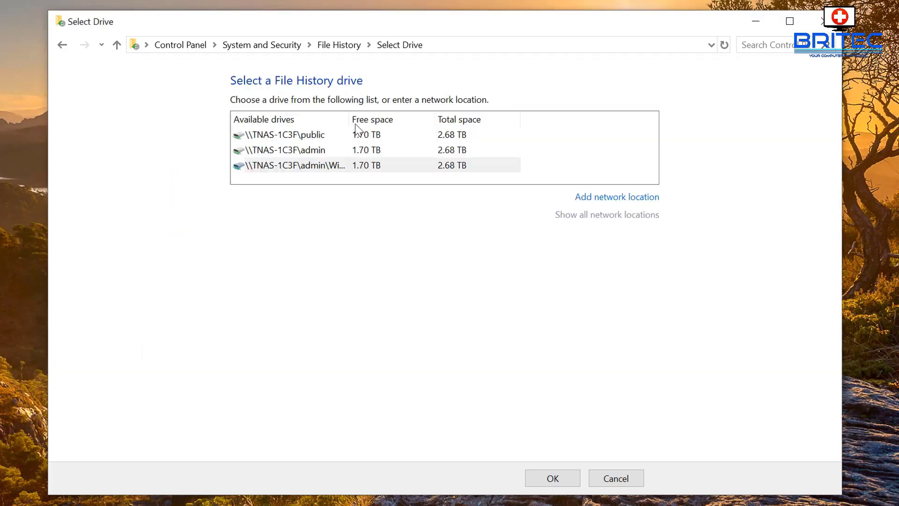
drag(350, 121, 404, 124)
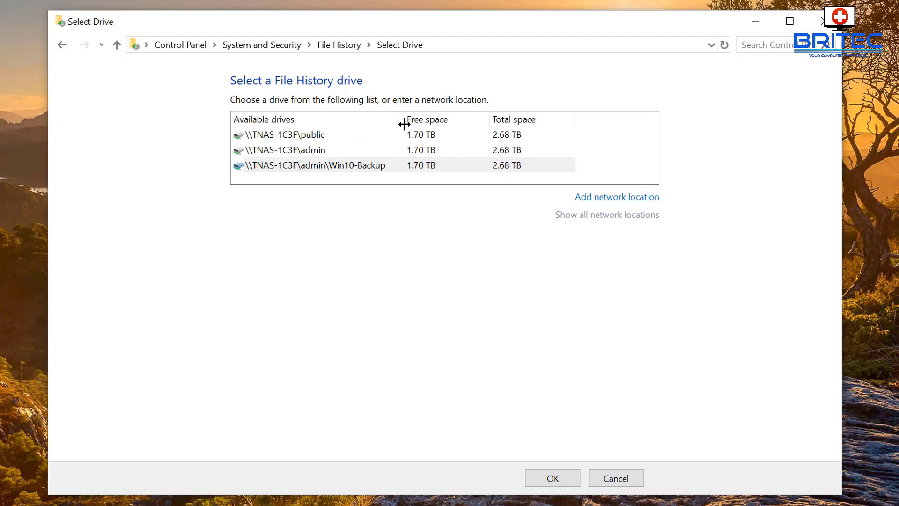
click(352, 165)
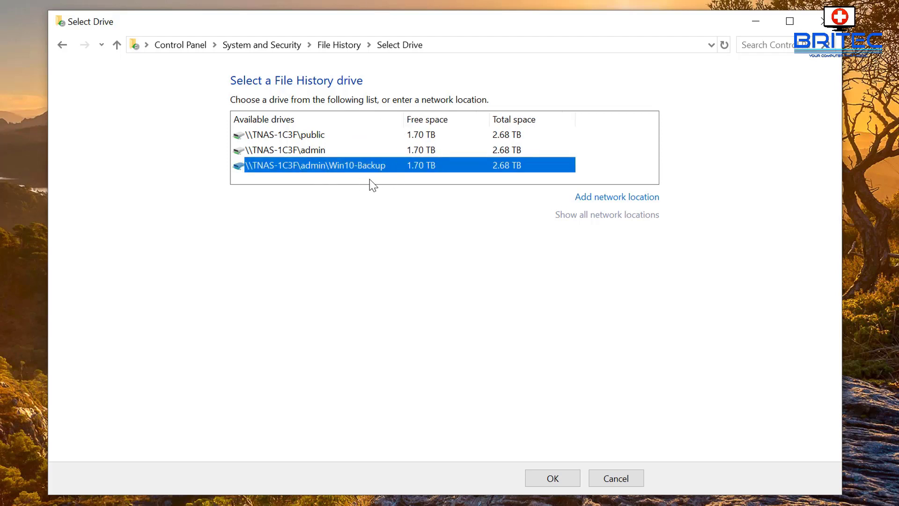
click(545, 477)
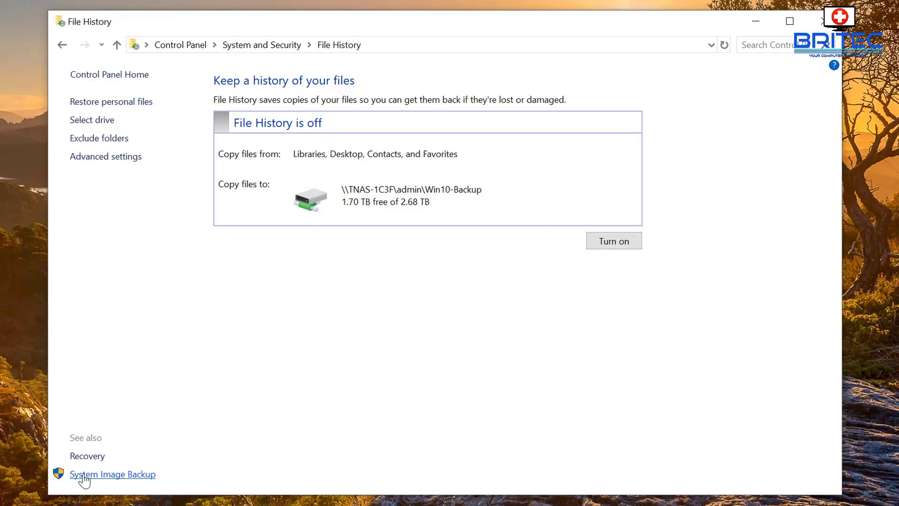
- Open Backup and Restore (Windows 7) and start Set up backup to list backup destinations
click(129, 478)
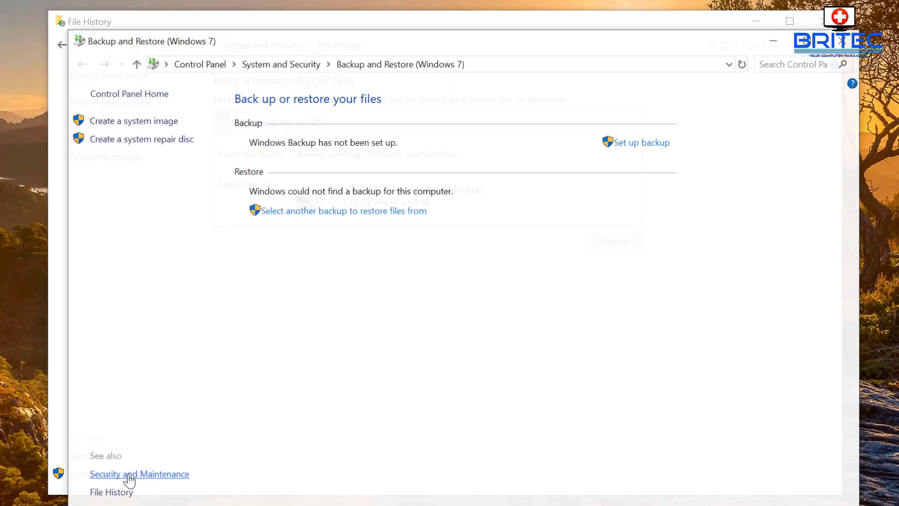
drag(466, 46, 447, 27)
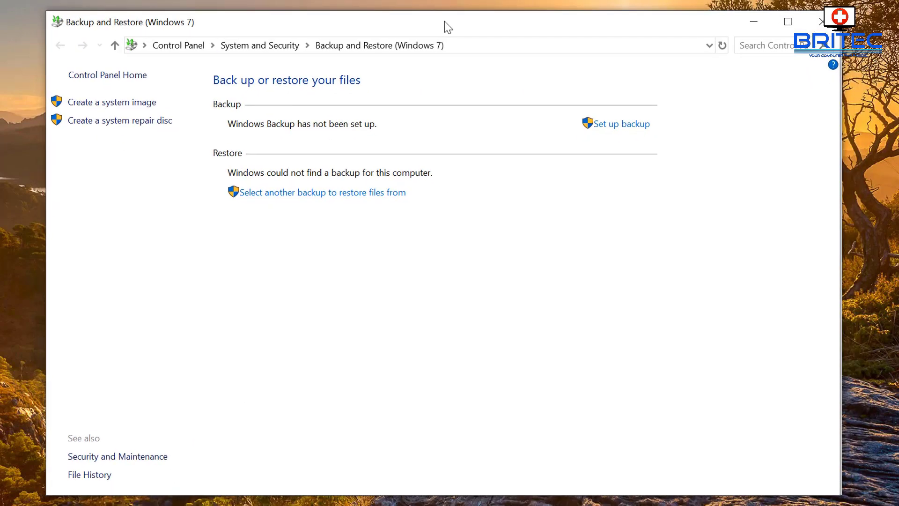
click(617, 127)
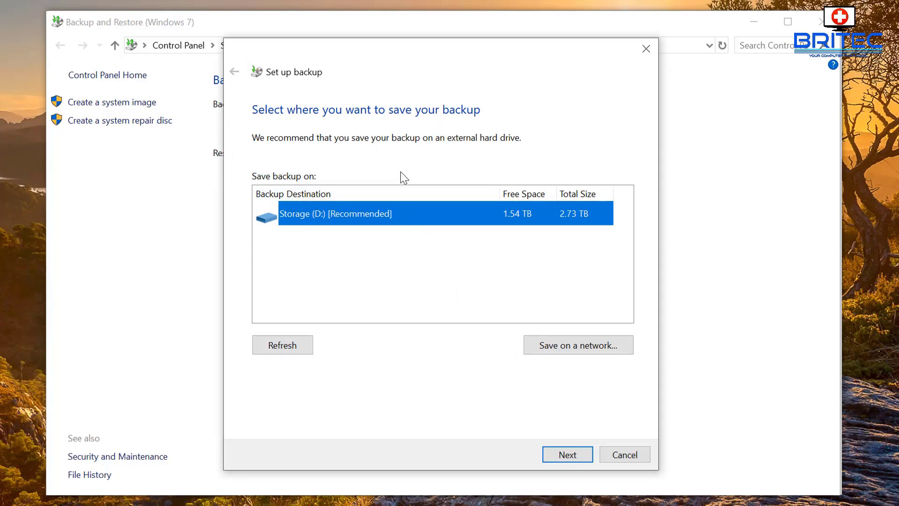
click(575, 351)
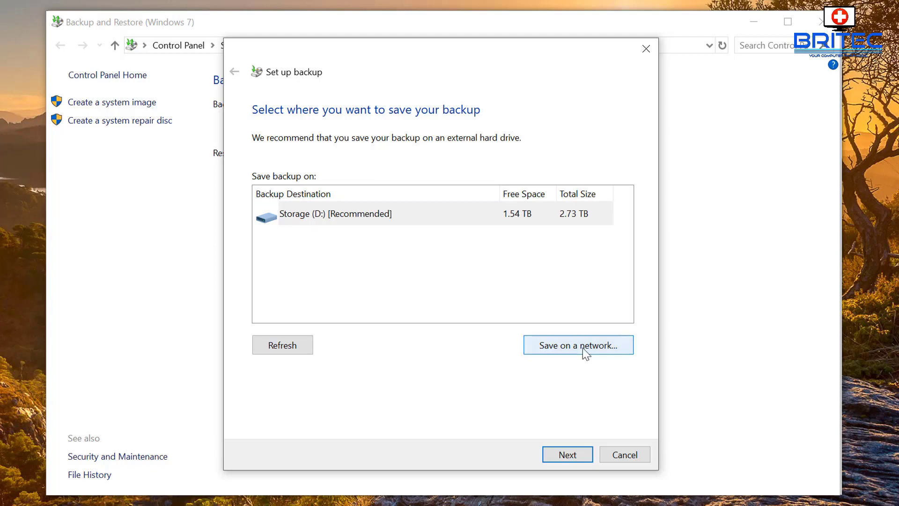
- Open the network backup location form, try browsing for a folder, then cancel the browser
click(586, 354)
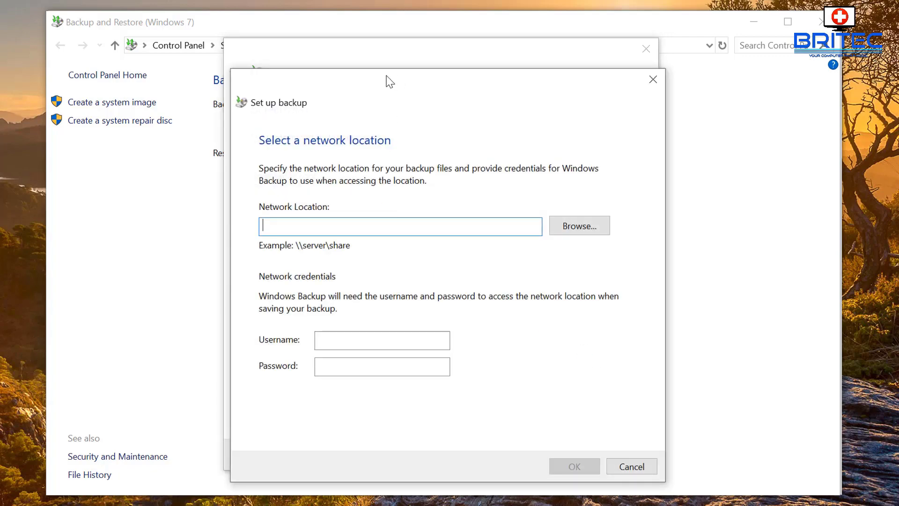
drag(388, 82, 380, 70)
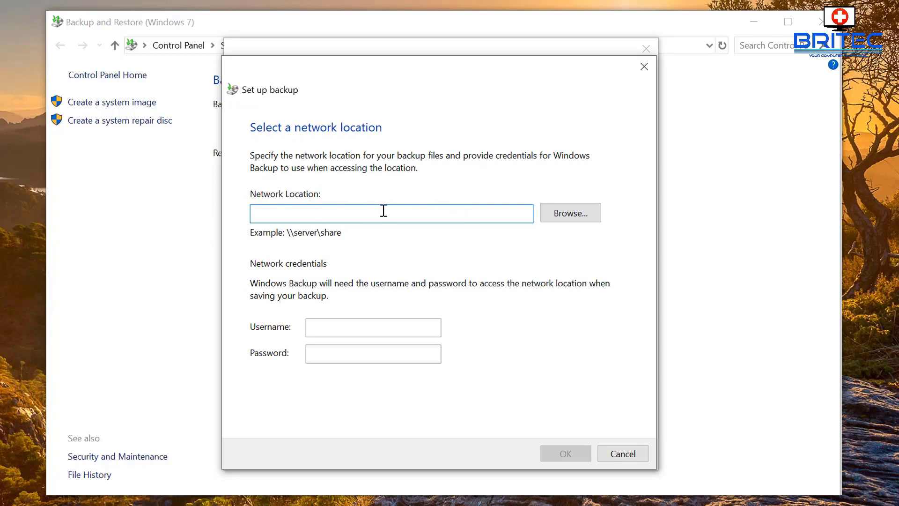
click(575, 216)
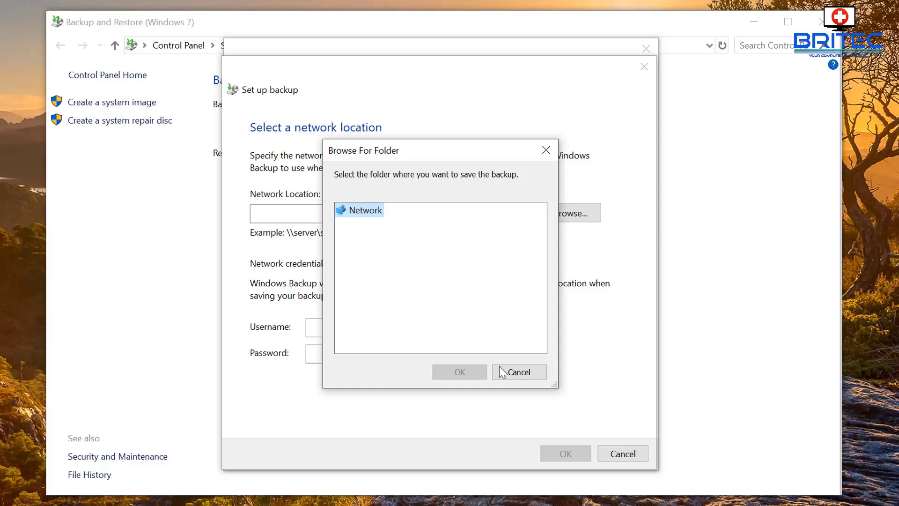
click(527, 372)
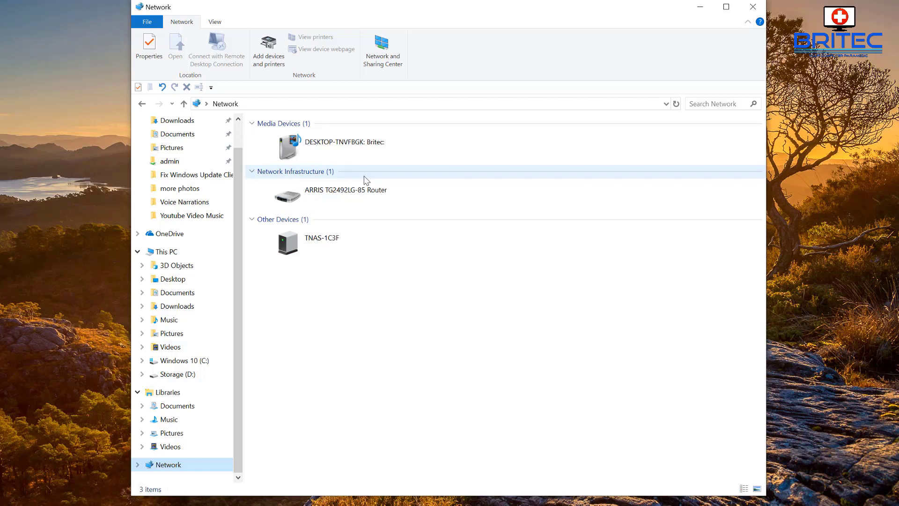
- Copy the IP address 192.168.0.3 from TNAS-1C3F's device properties, then close them
right_click(335, 245)
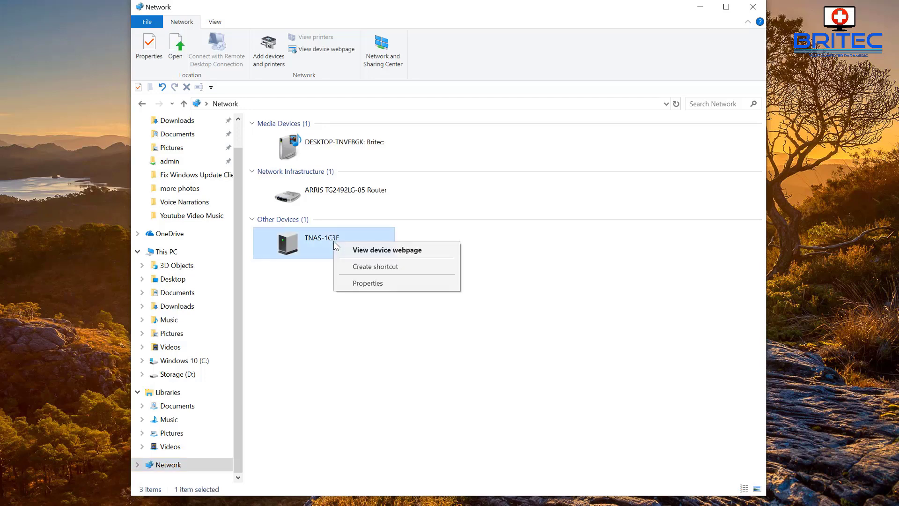
click(358, 283)
drag(428, 236, 390, 146)
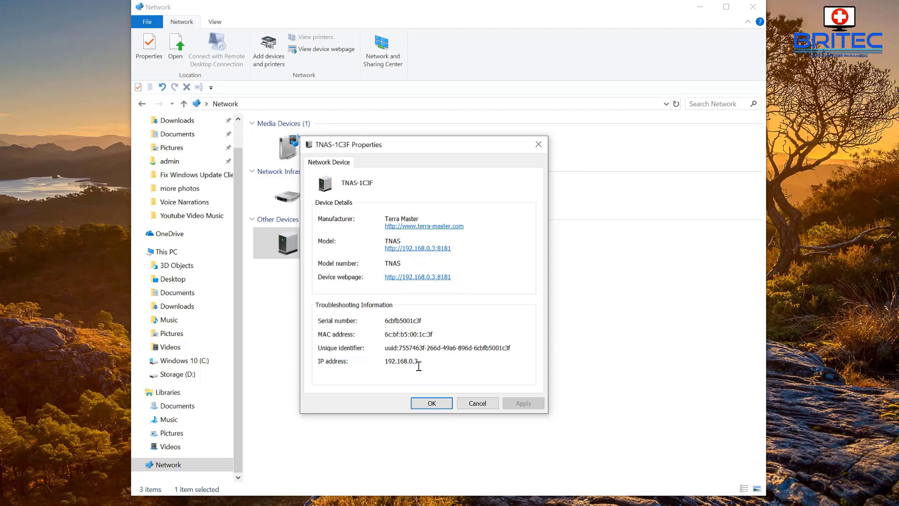
drag(418, 365, 385, 363)
right_click(403, 361)
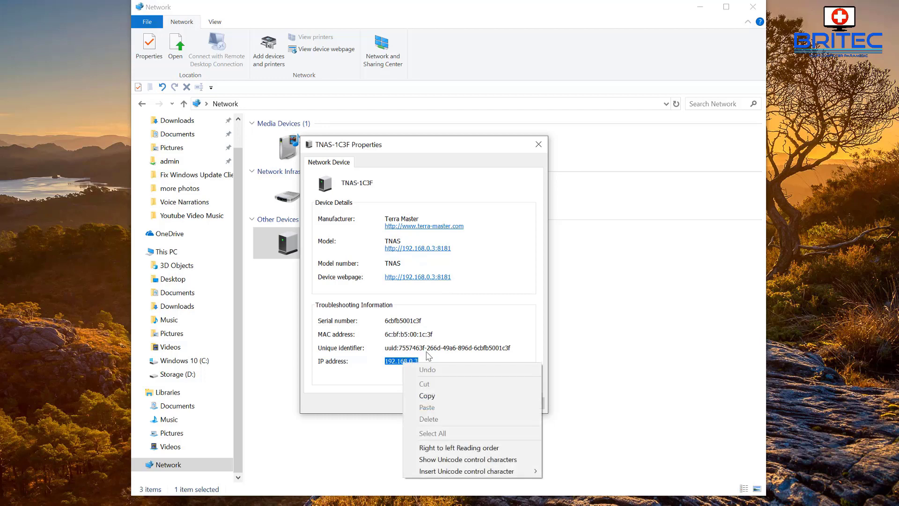
click(426, 396)
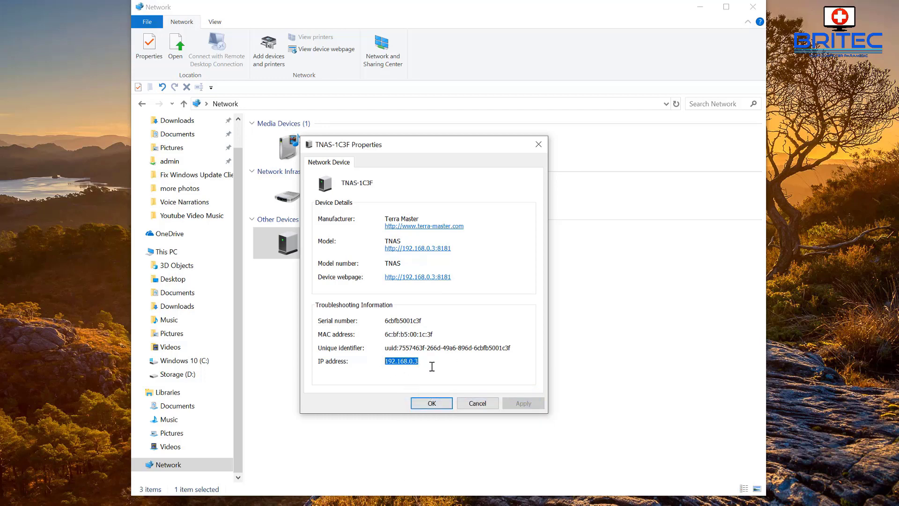
click(477, 403)
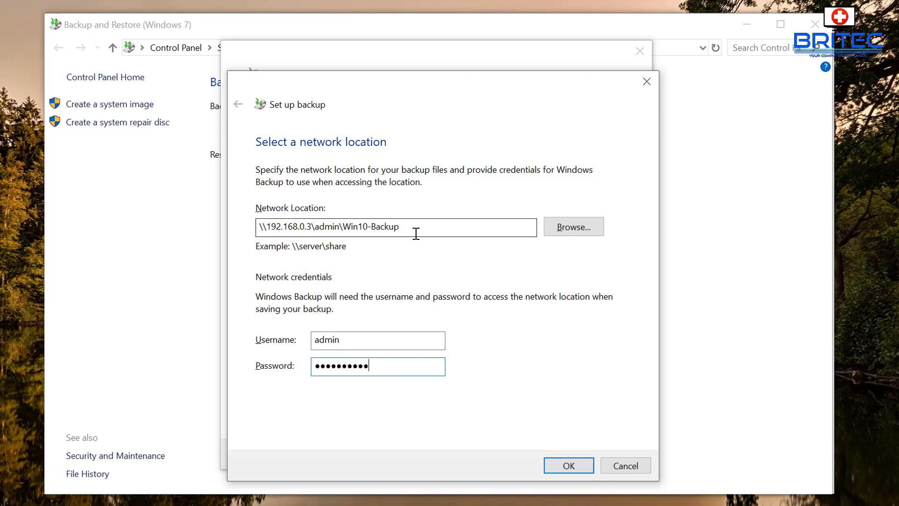
- Confirm \\192.168.0.3\admin\Win10-Backup with its credentials, select it as the destination, and continue
click(439, 228)
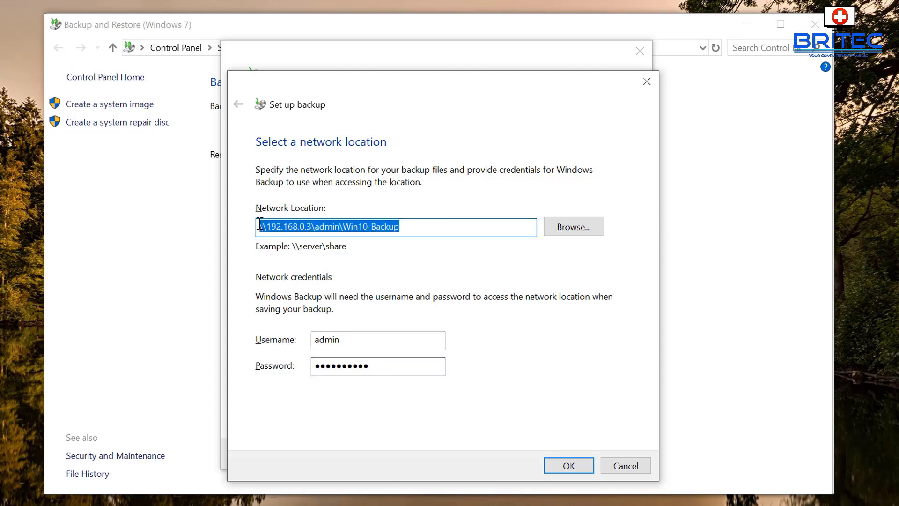
click(569, 464)
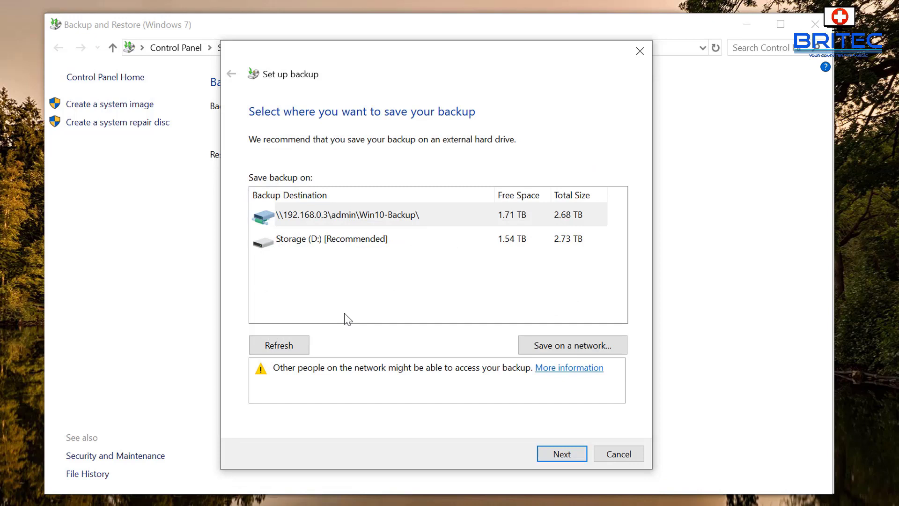
click(363, 216)
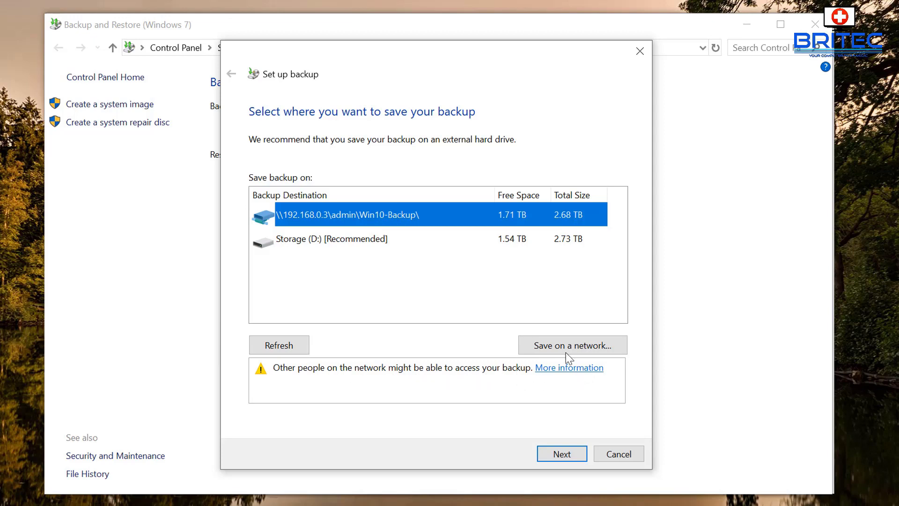
click(565, 457)
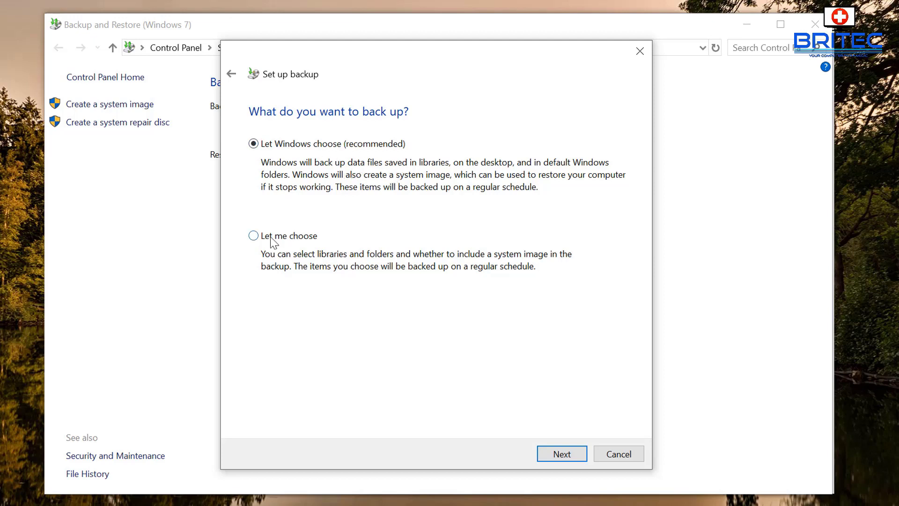
- Switch to 'Let me choose' and continue to the list of backup items
click(257, 236)
click(560, 453)
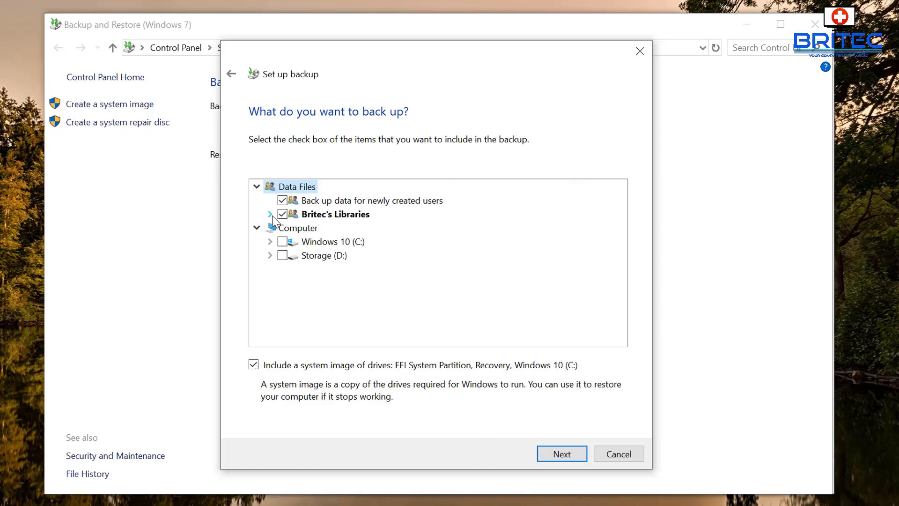
- Expand Britec's Libraries and uncheck every library except Music, plus Additional Locations
click(271, 215)
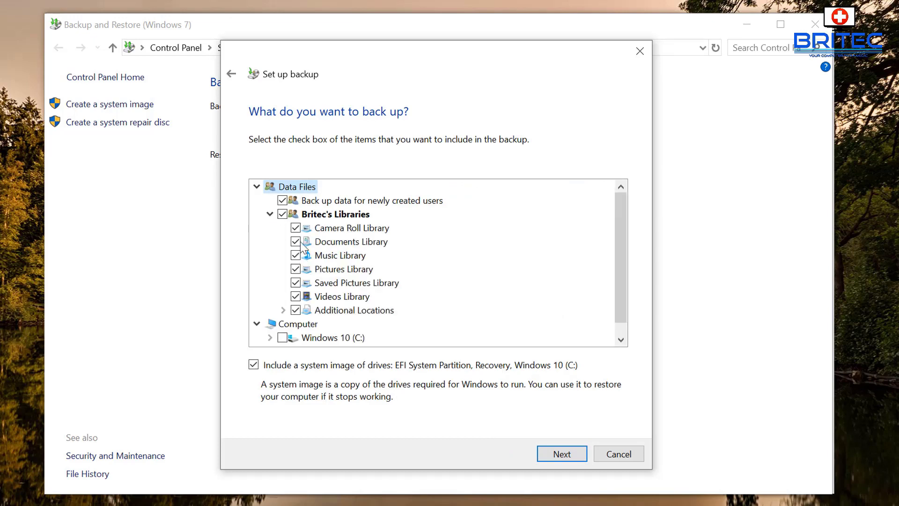
click(295, 227)
click(296, 255)
click(295, 241)
click(295, 268)
click(296, 282)
click(308, 300)
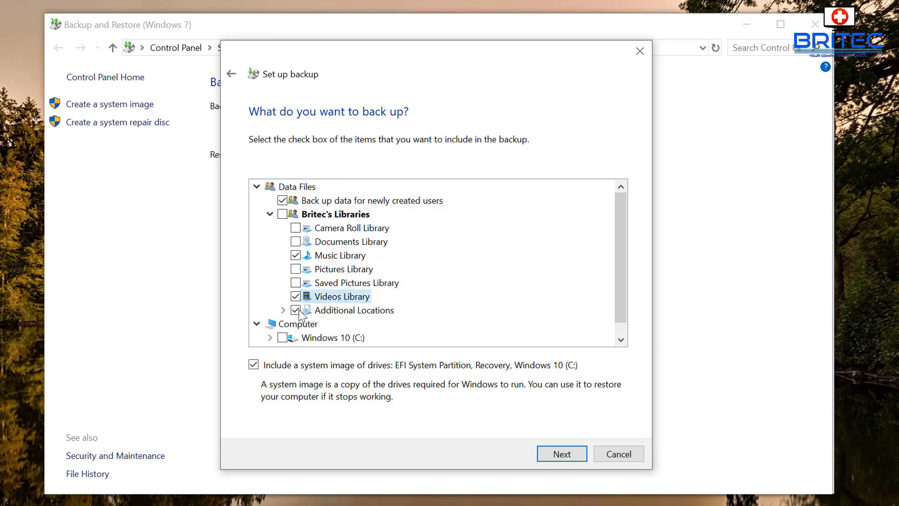
click(295, 310)
click(296, 296)
- Leave the system image out of the backup and continue to the review page
click(283, 310)
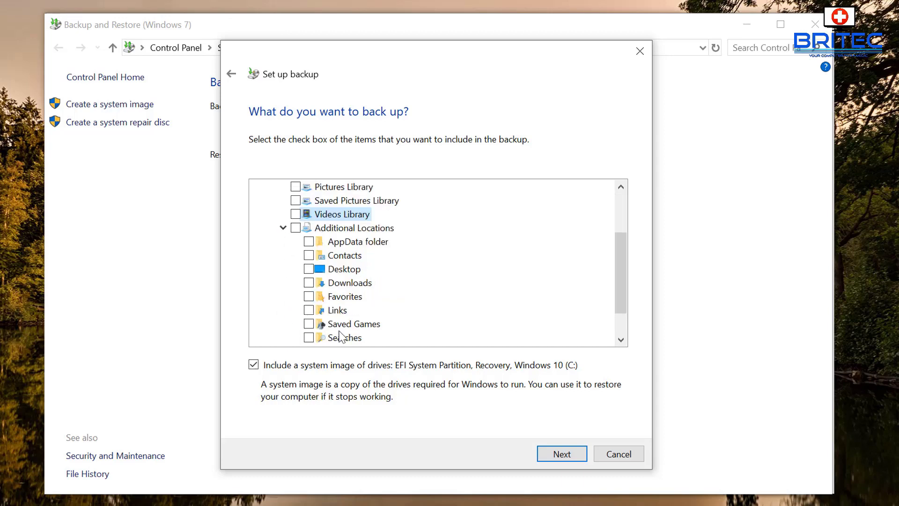
click(283, 228)
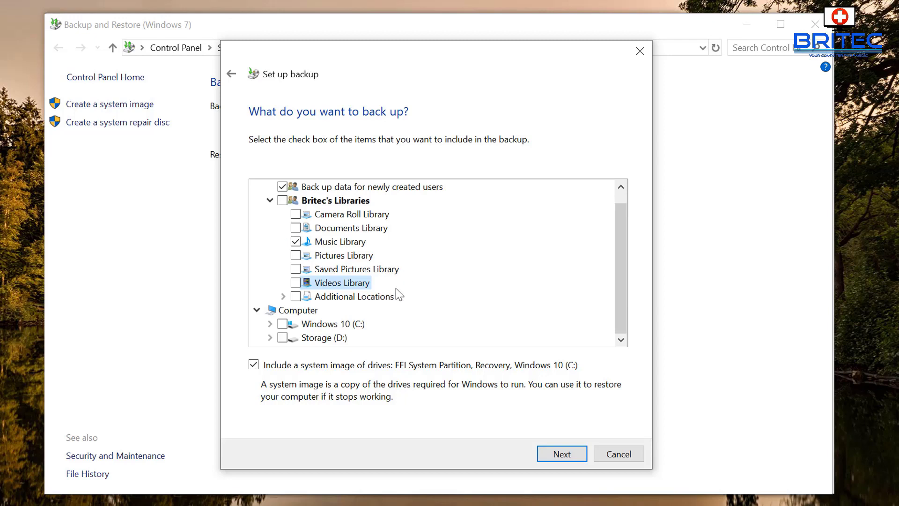
click(270, 323)
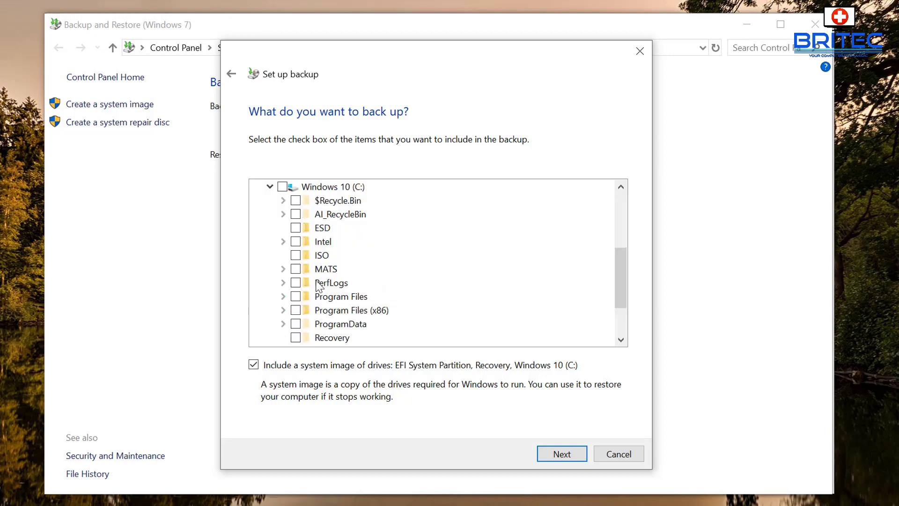
click(270, 187)
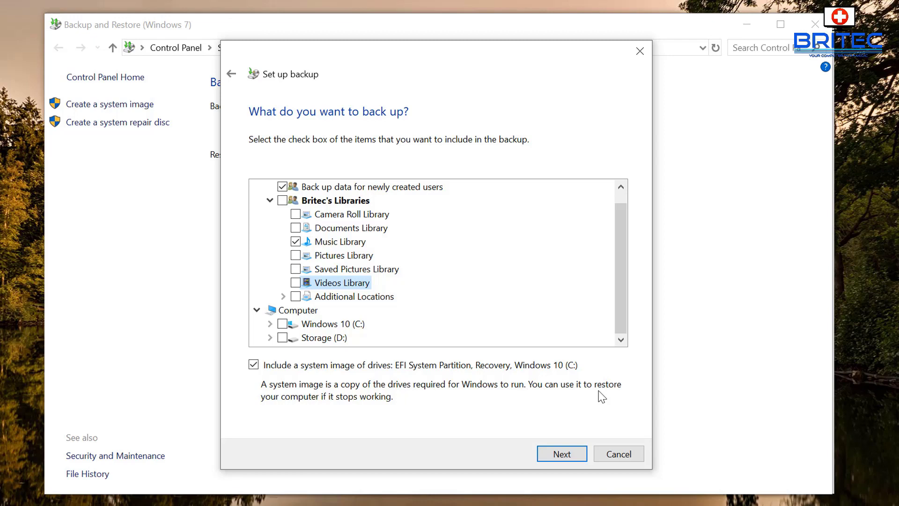
click(275, 366)
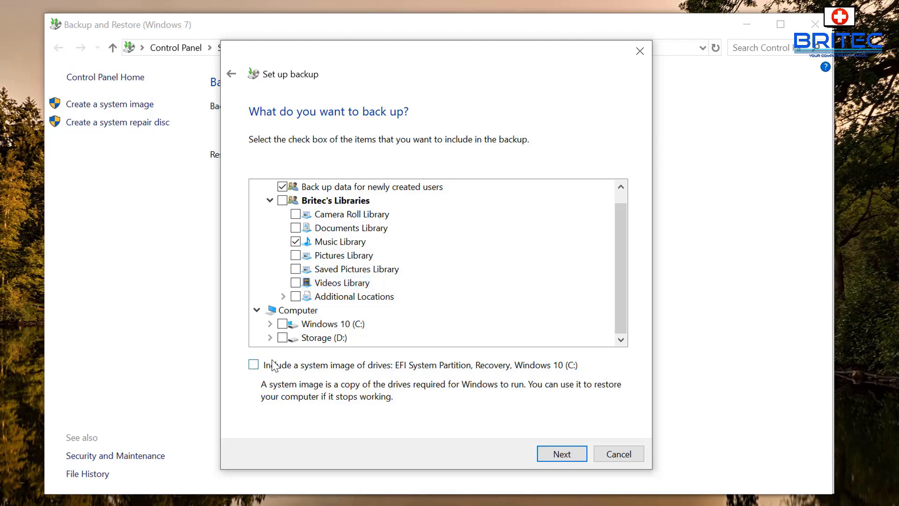
click(549, 452)
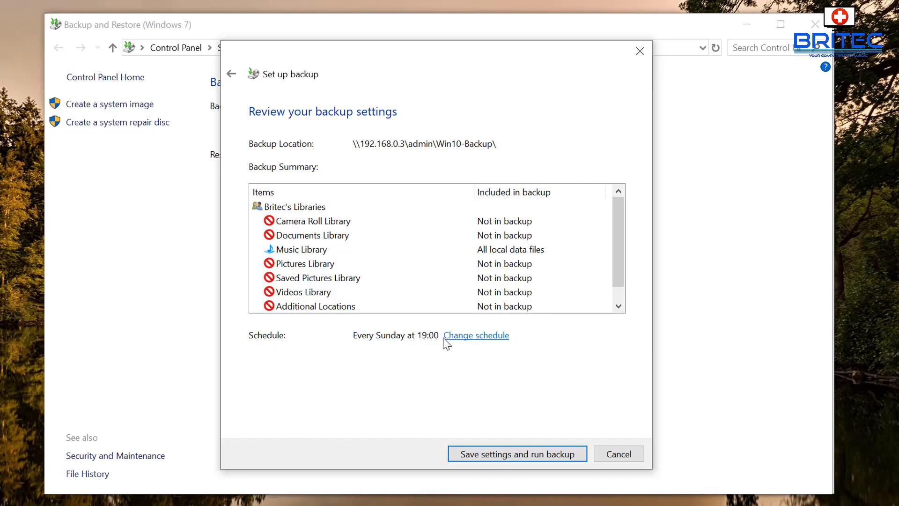
- Open Change schedule from the Review your backup settings page
click(485, 344)
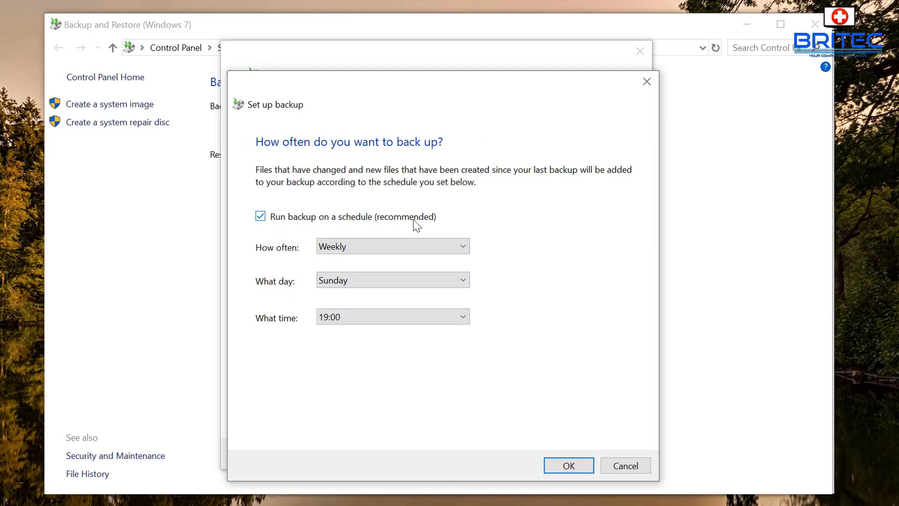
- Keep the backup schedule at Weekly, every Sunday at 19:00, and confirm it
click(381, 249)
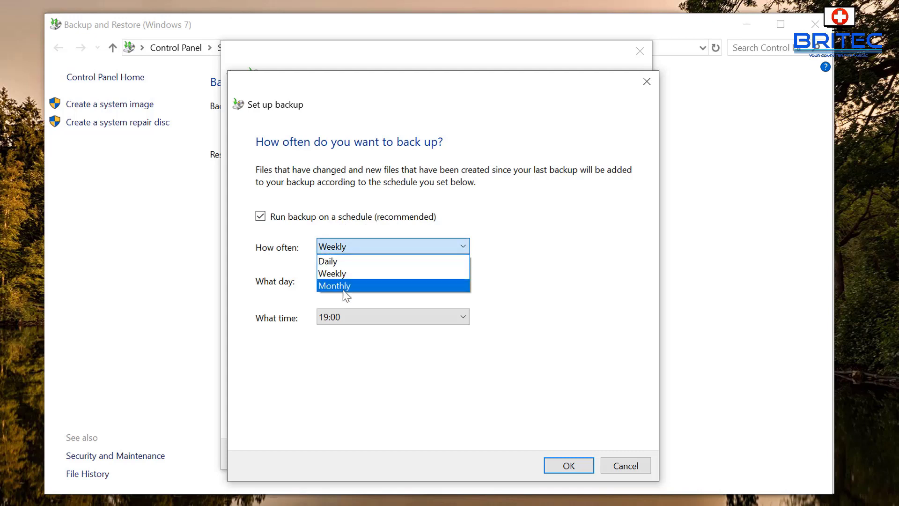
click(267, 271)
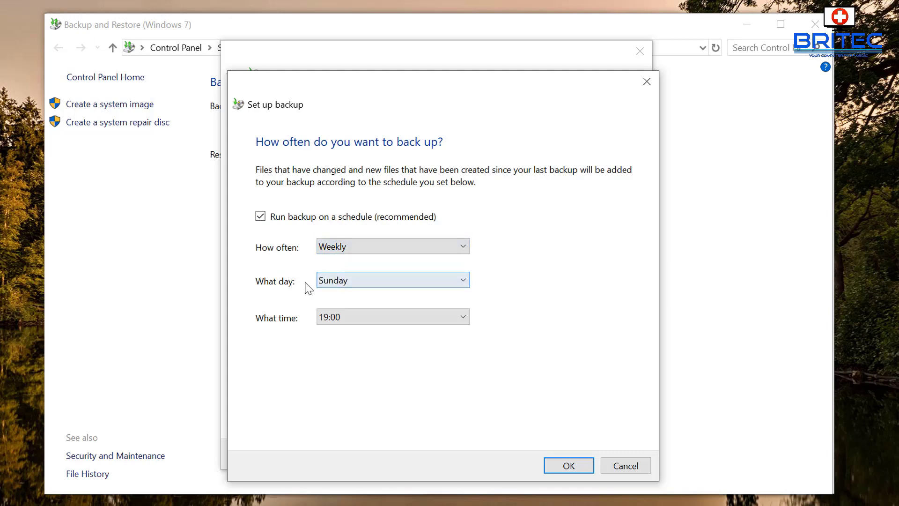
click(361, 283)
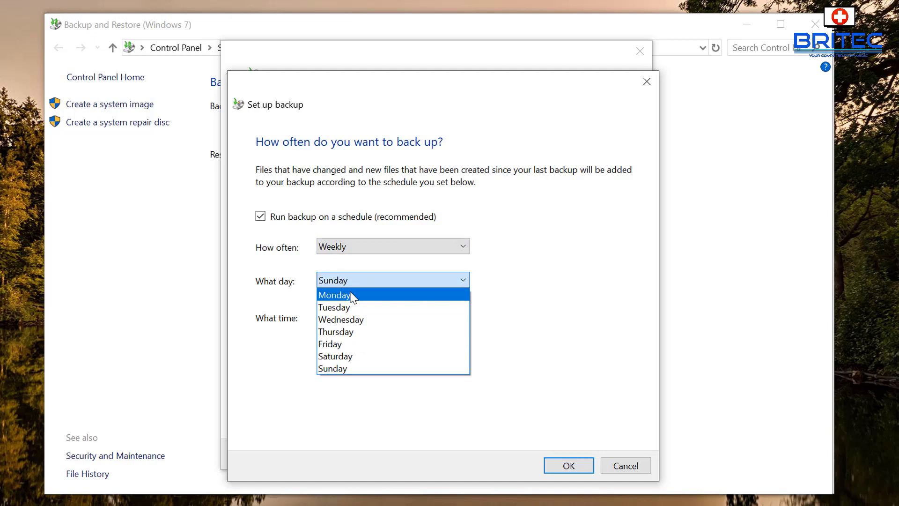
click(269, 288)
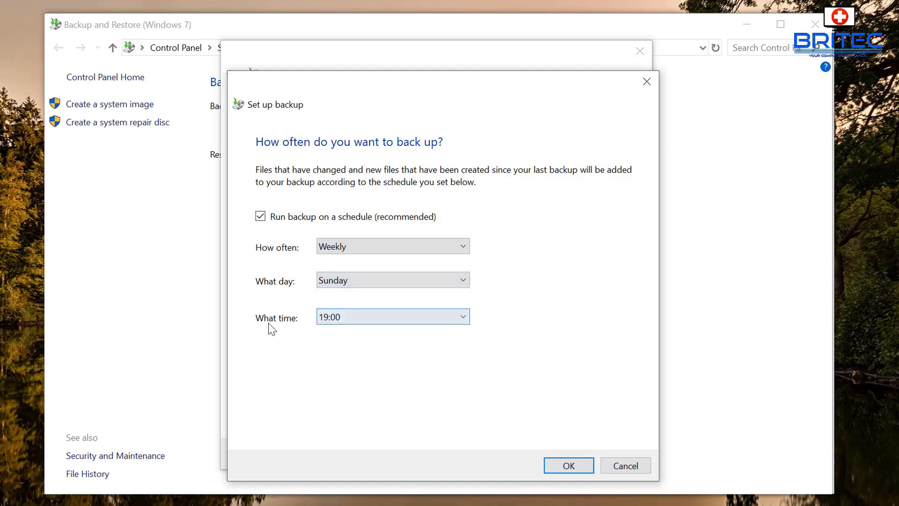
click(425, 318)
click(425, 321)
click(425, 321)
click(425, 321)
click(582, 464)
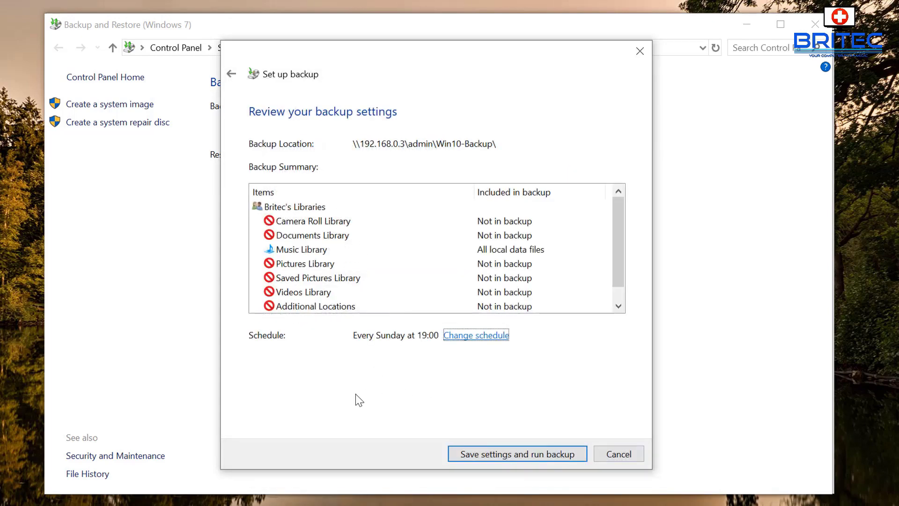
- Save the settings and start the first Music Library backup to the 192.168.0.3 Win10-Backup share
click(503, 454)
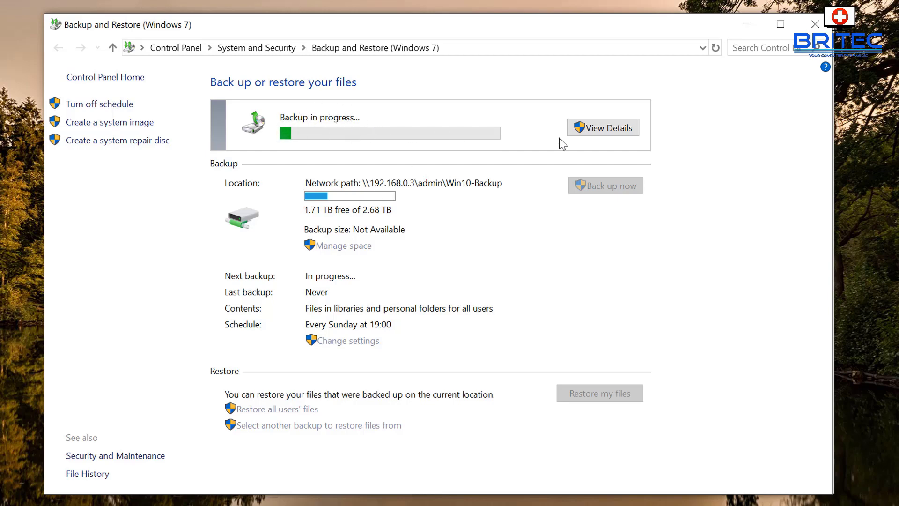
click(590, 128)
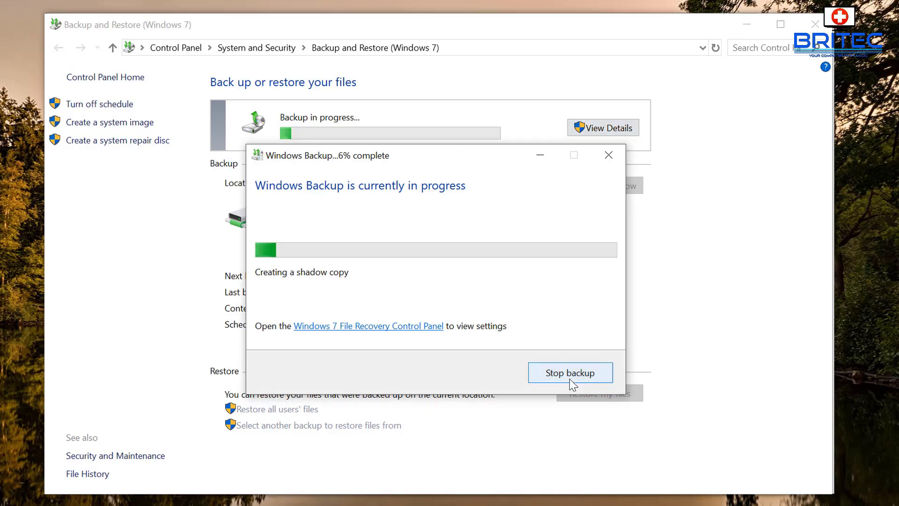
click(608, 155)
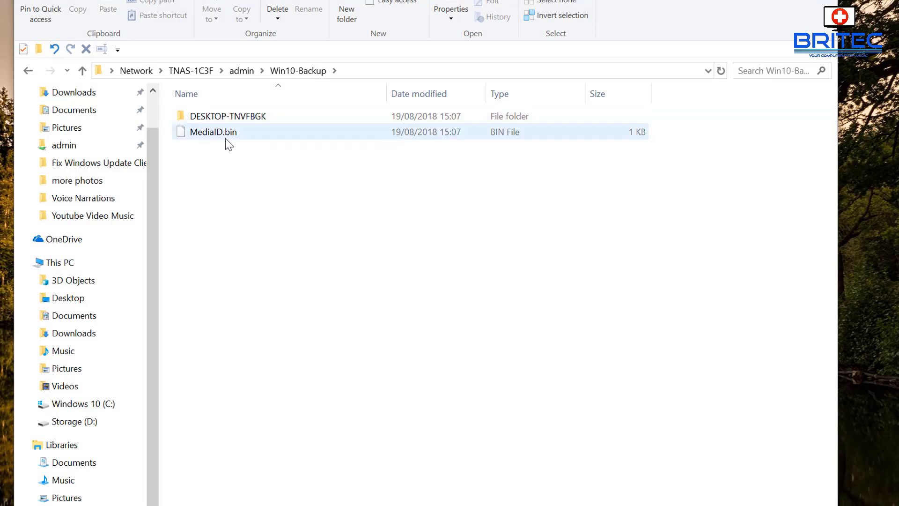
double_click(246, 119)
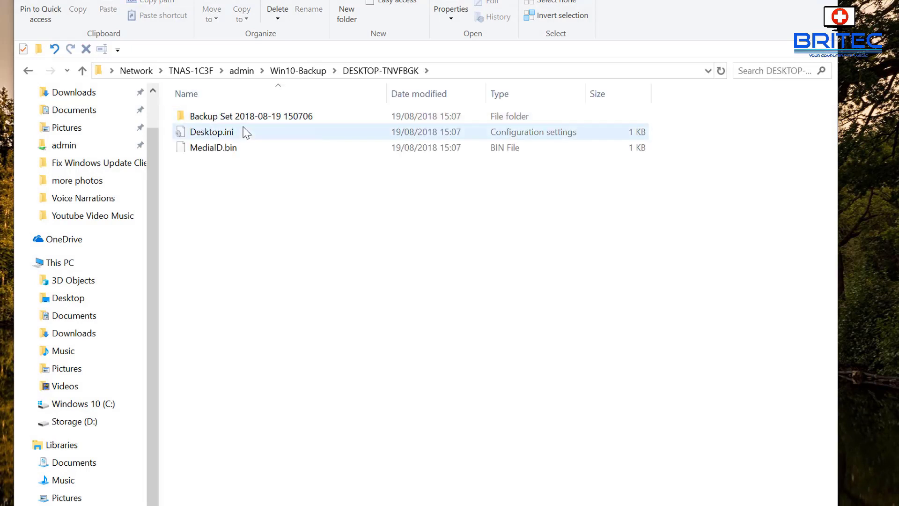
double_click(290, 116)
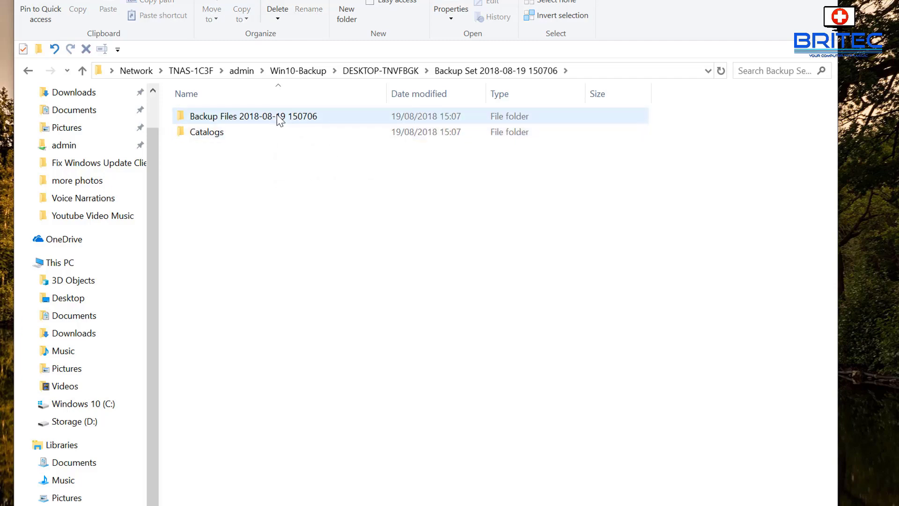
double_click(280, 120)
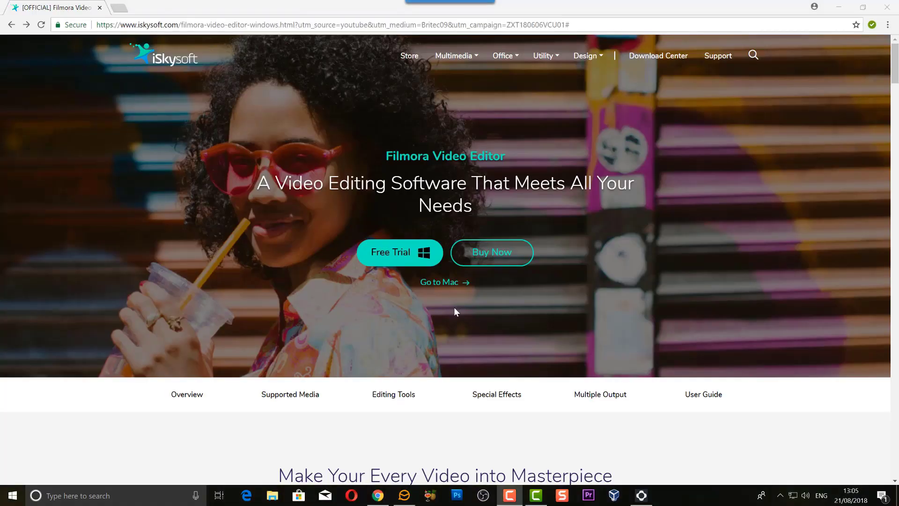
- View Filmora's Buy Now pricing, return to the product page, and jump to Editing Tools
click(491, 256)
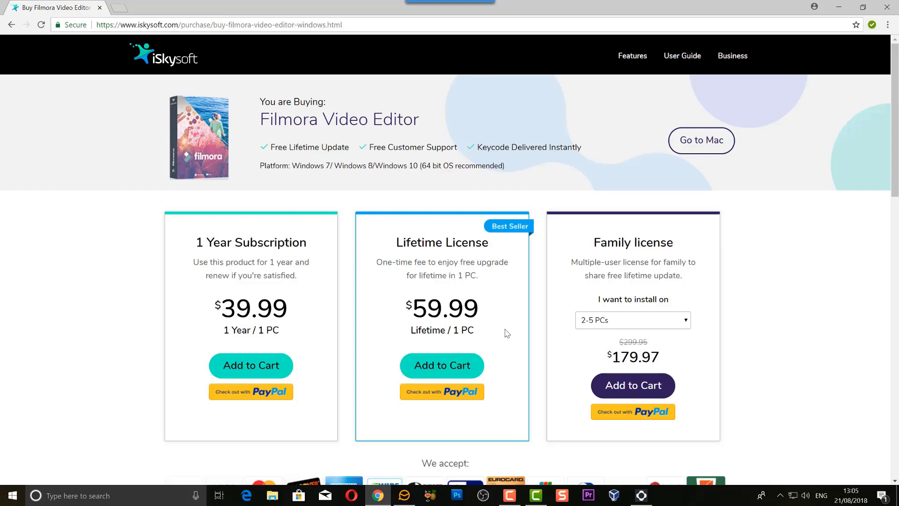
click(11, 24)
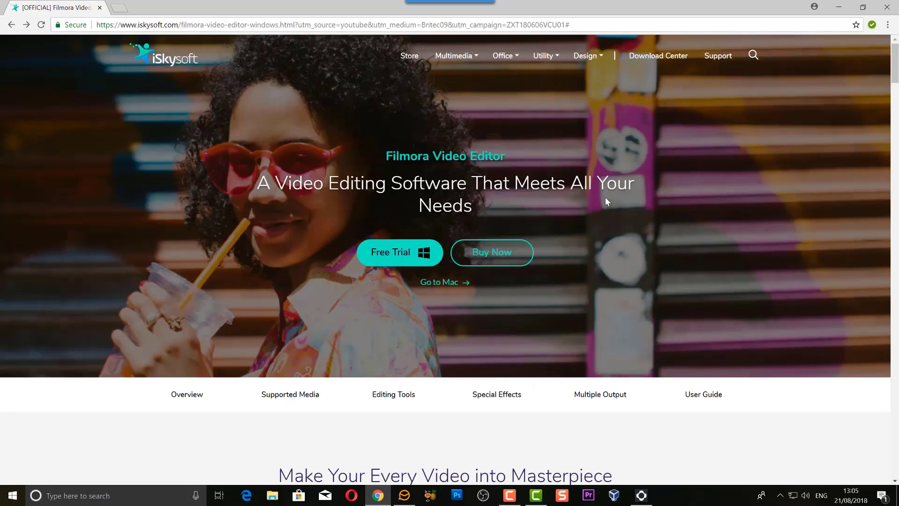
click(393, 394)
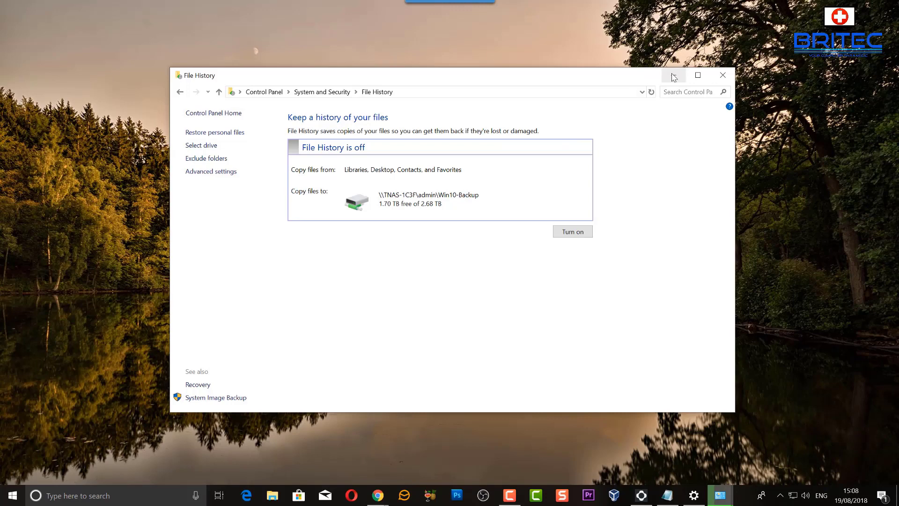
- Minimize the File History and Backup options windows and subscribe to the Britec YouTube channel
click(673, 76)
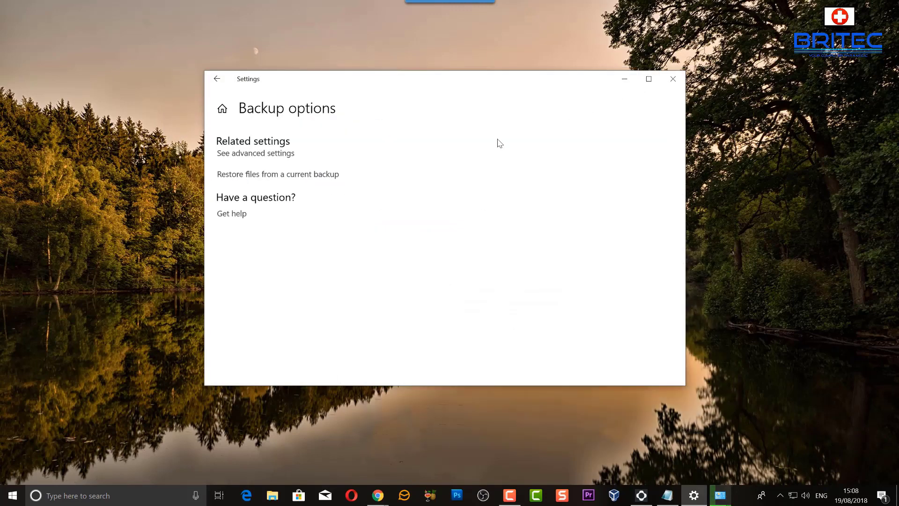
click(622, 80)
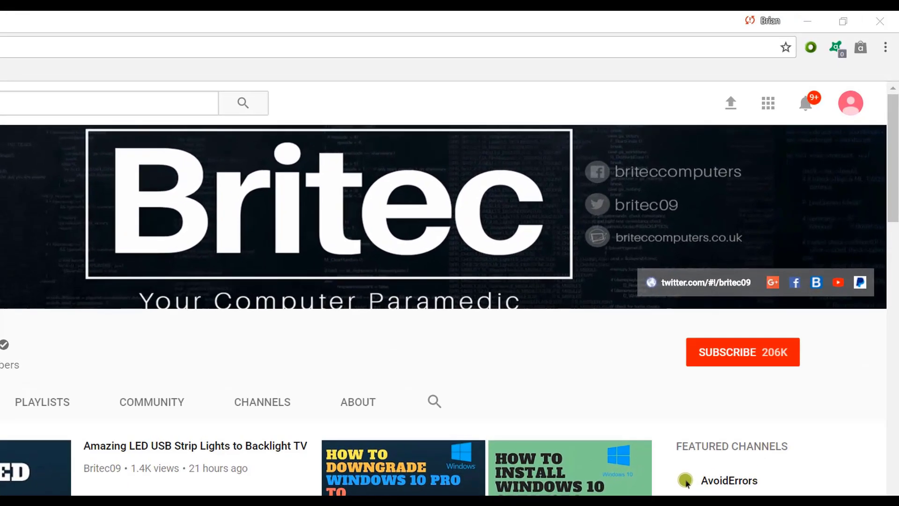
click(753, 363)
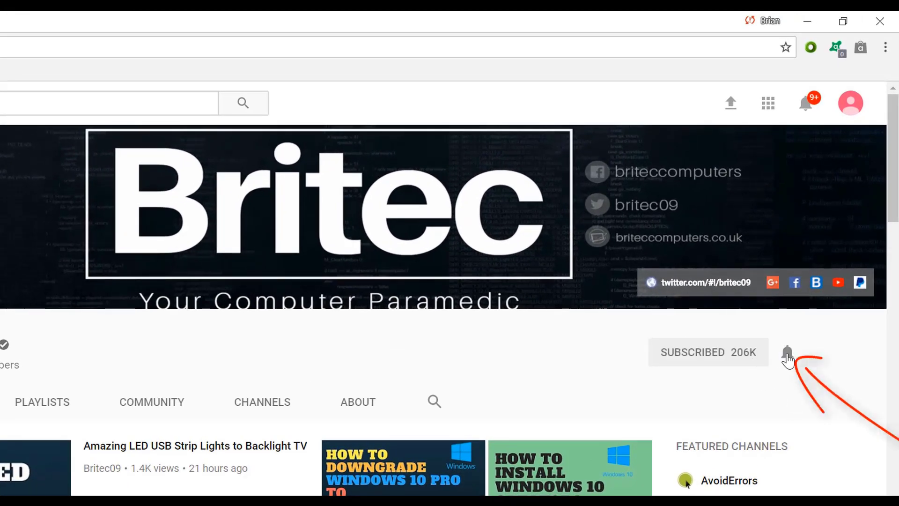